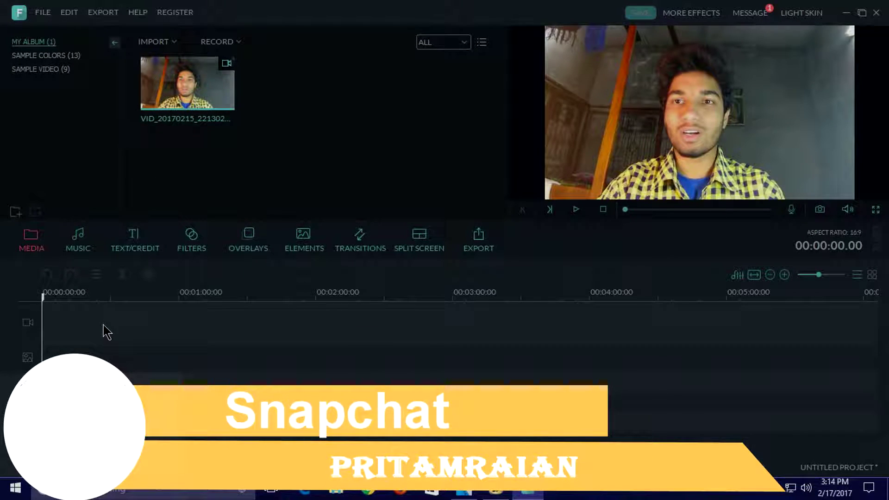
# Place the webcam clip at the start of the video track and move the playhead to its end
pyautogui.moveTo(103, 330); pyautogui.dragTo(97, 325)
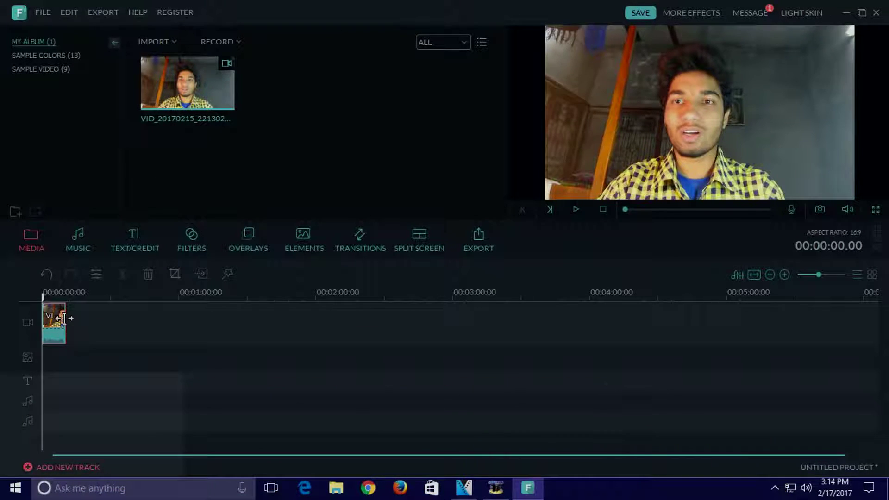
pyautogui.click(64, 298)
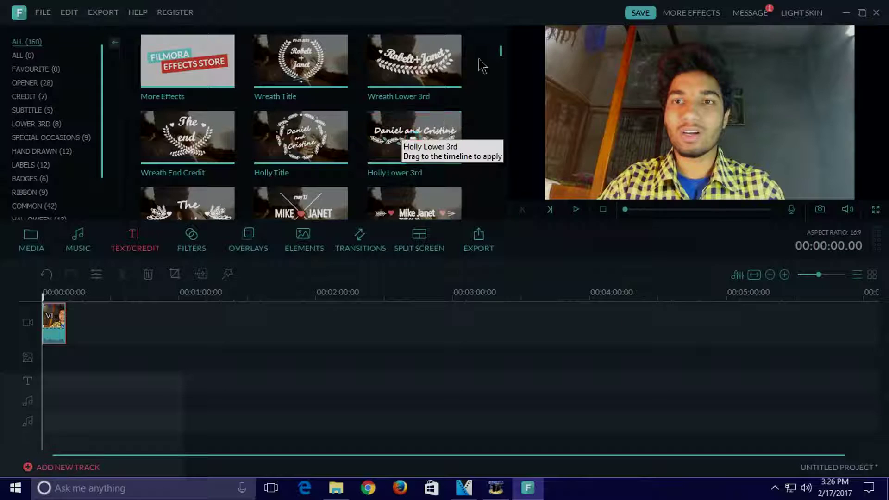
pyautogui.moveTo(502, 54); pyautogui.dragTo(499, 215)
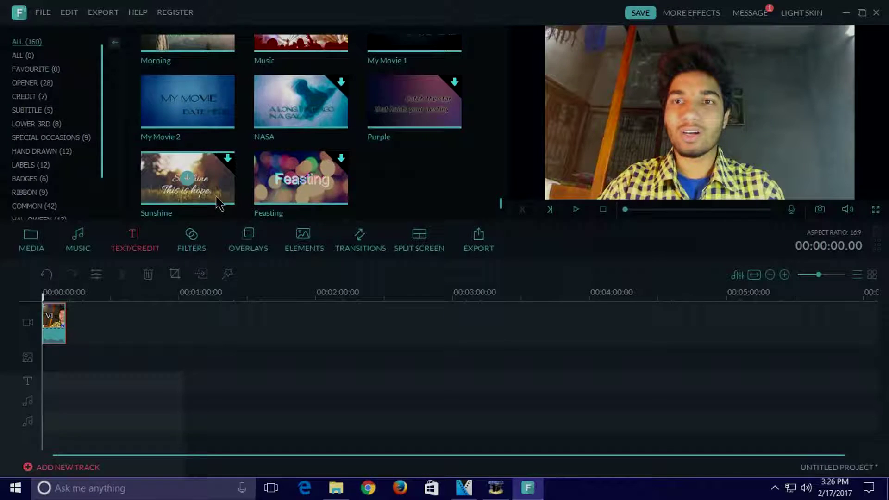
pyautogui.moveTo(502, 209)
pyautogui.mouseDown()
pyautogui.moveTo(494, 172)
pyautogui.moveTo(487, 199)
pyautogui.moveTo(486, 189)
pyautogui.mouseUp()
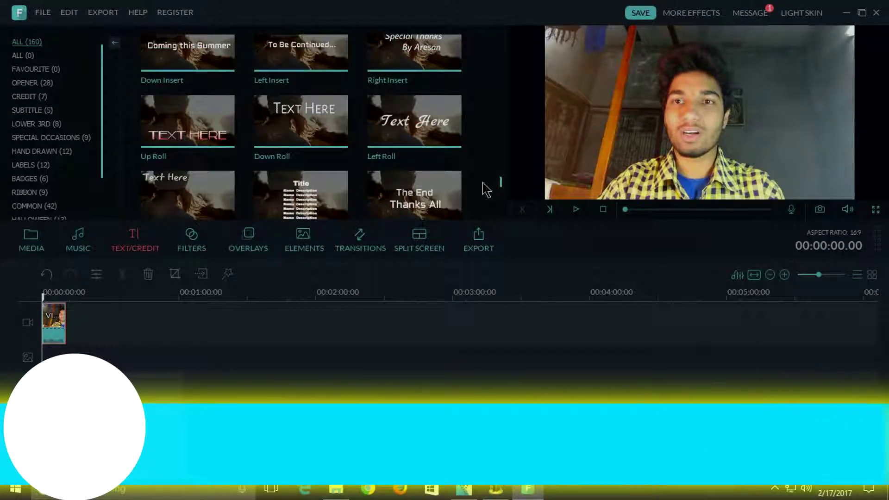
pyautogui.moveTo(486, 189); pyautogui.dragTo(487, 156)
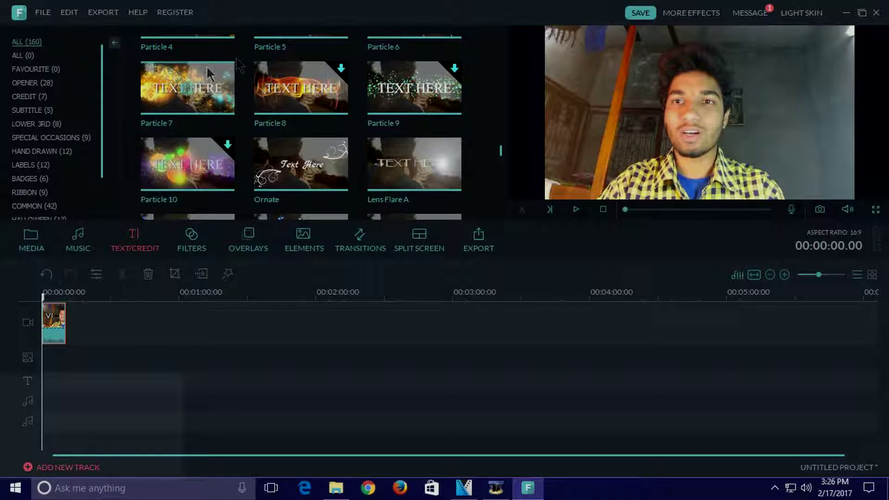
pyautogui.moveTo(300, 88)
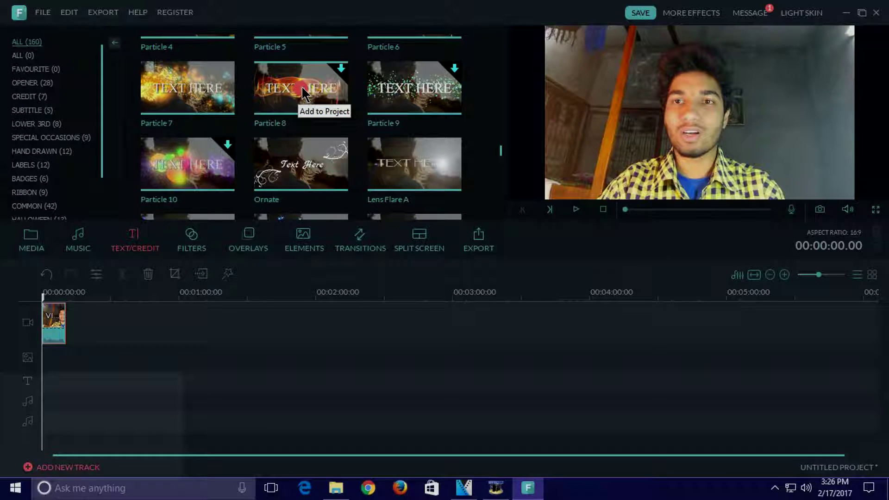
# Add the Particle 8 particle title template to the project
pyautogui.click(303, 92)
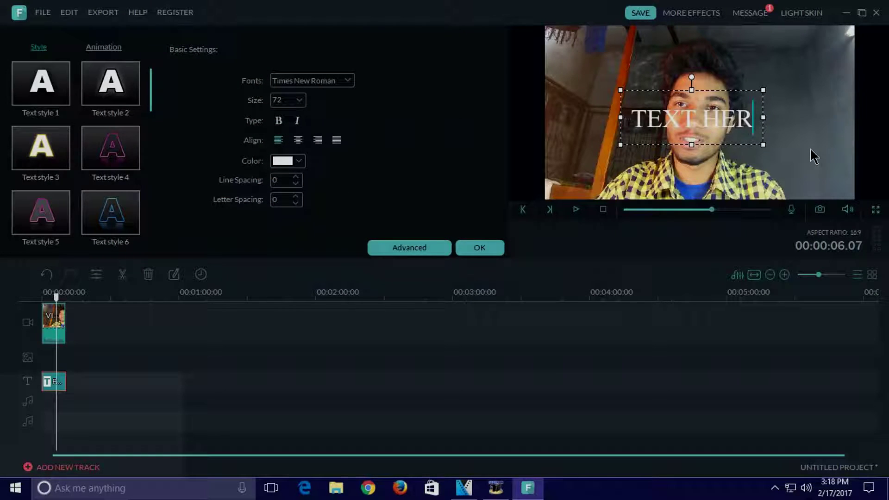
# Replace the placeholder title with BENGALI COMPUTRICKS and set its font size to 62
pyautogui.press('BackSpace')
pyautogui.press('BackSpace')
pyautogui.press('BackSpace')
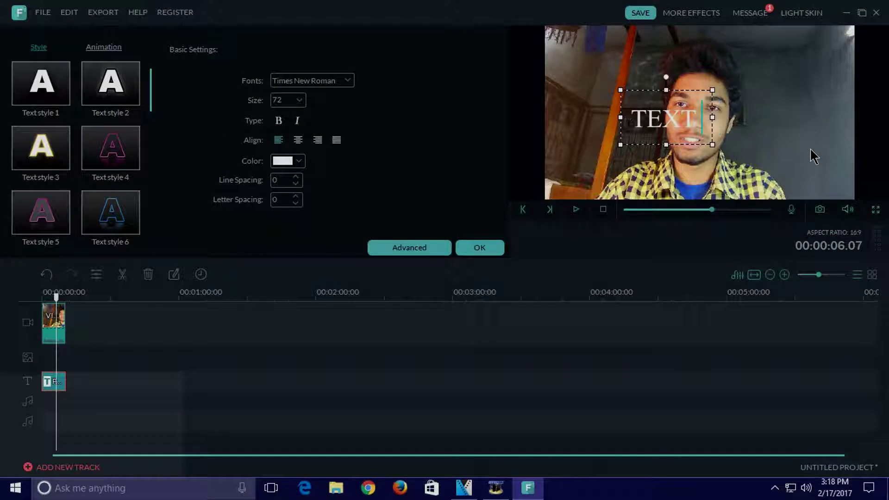
pyautogui.press('BackSpace')
pyautogui.press('BackSpace')
pyautogui.press('BackSpace')
pyautogui.press('BackSpace')
pyautogui.press('BackSpace')
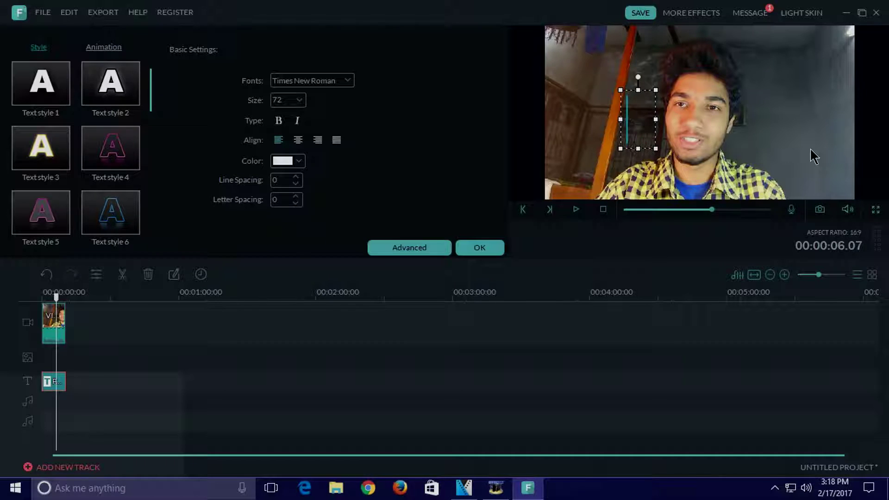
pyautogui.write('BENGAL')
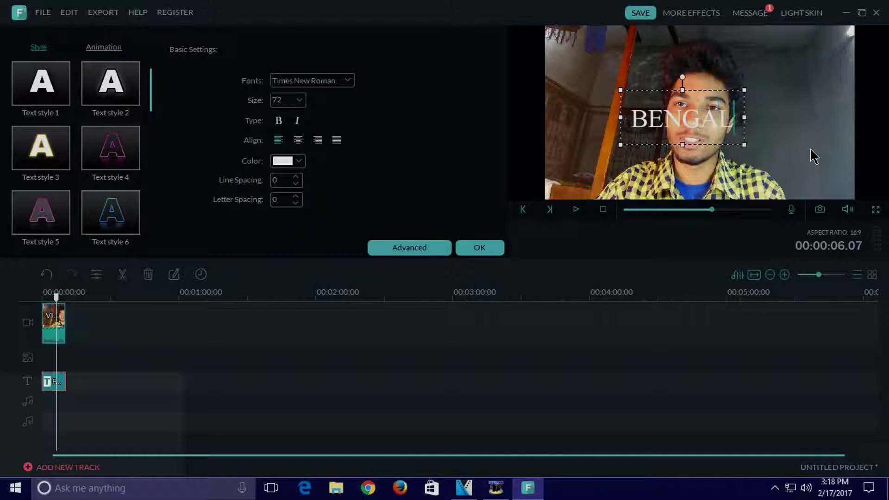
pyautogui.write('I COMPU')
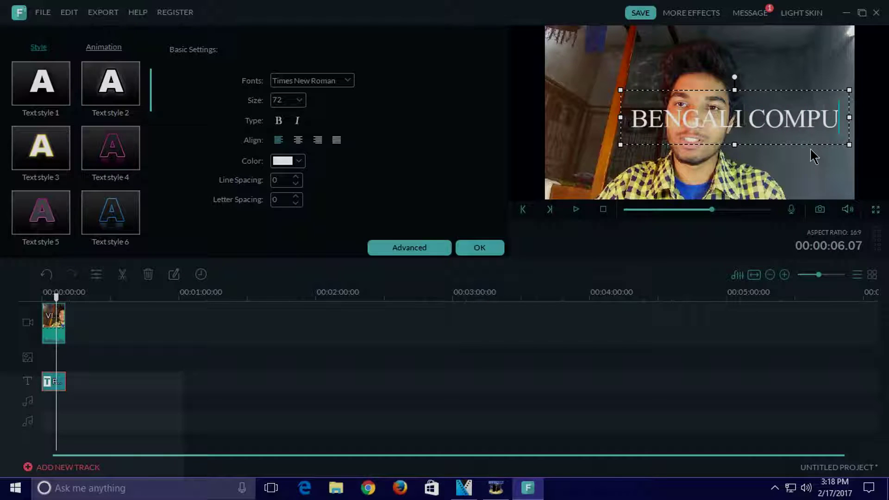
pyautogui.write('TER')
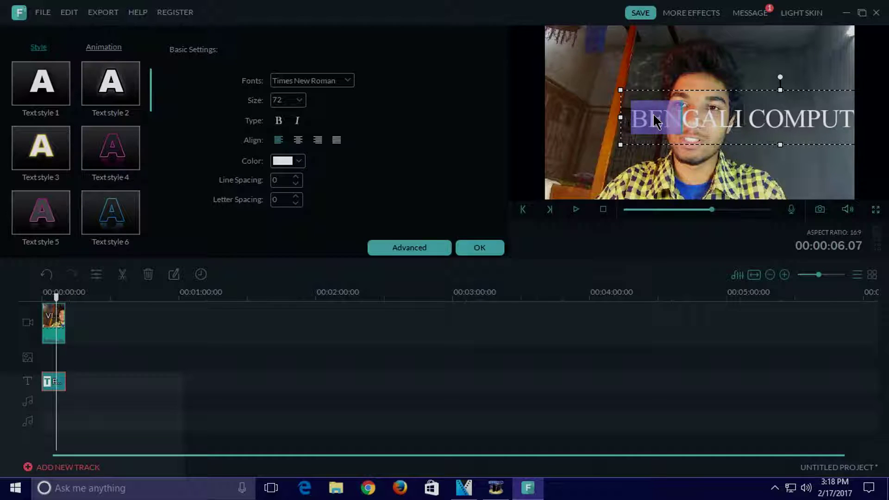
pyautogui.hotkey('ctrl', 'a')
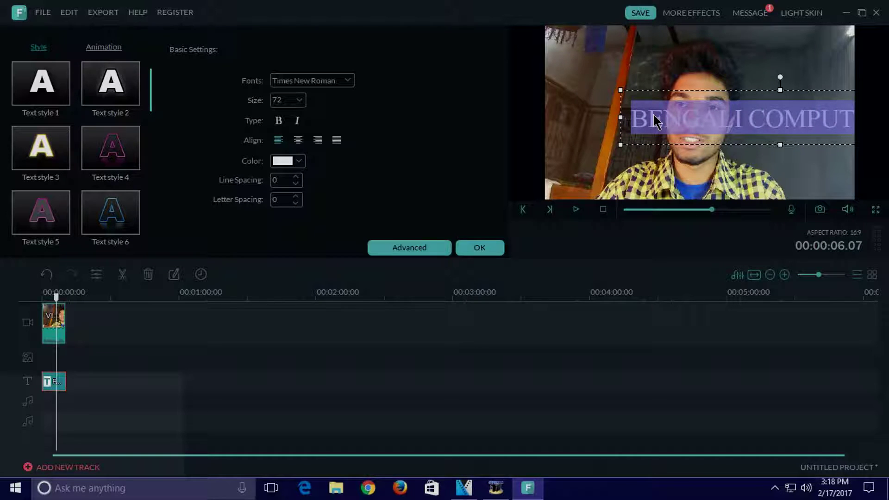
pyautogui.click(300, 101)
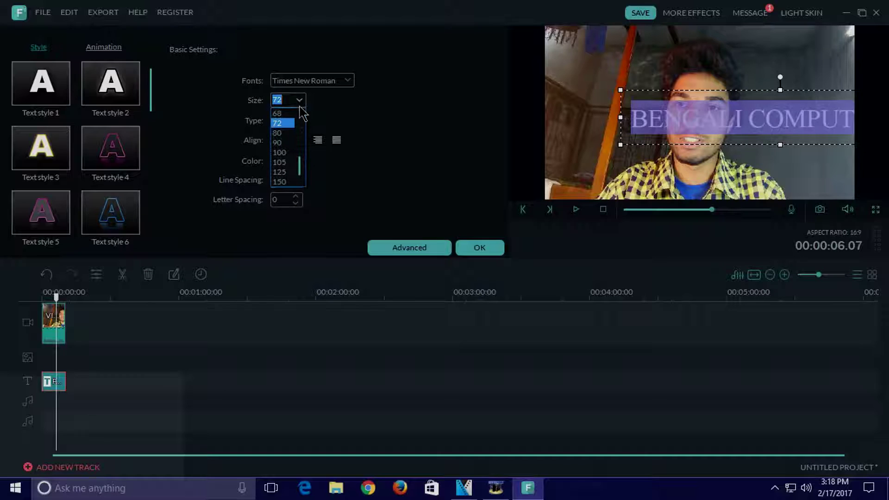
pyautogui.scroll(4, 289, 139)
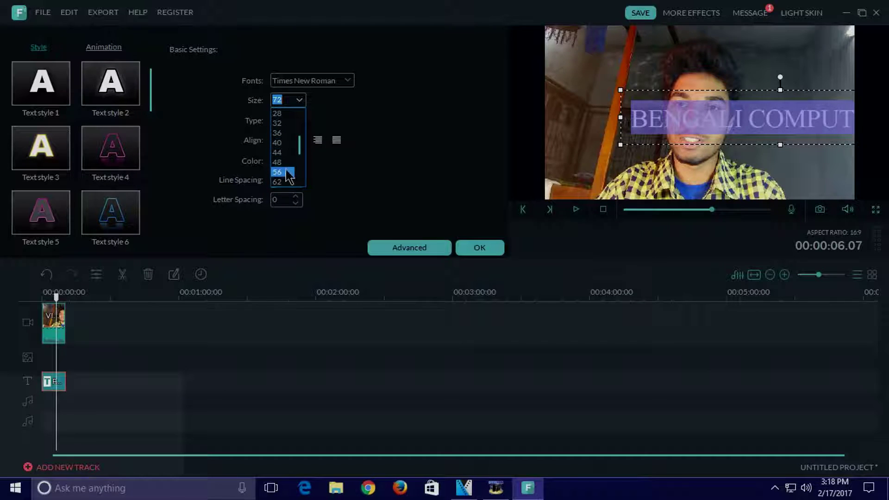
pyautogui.click(281, 162)
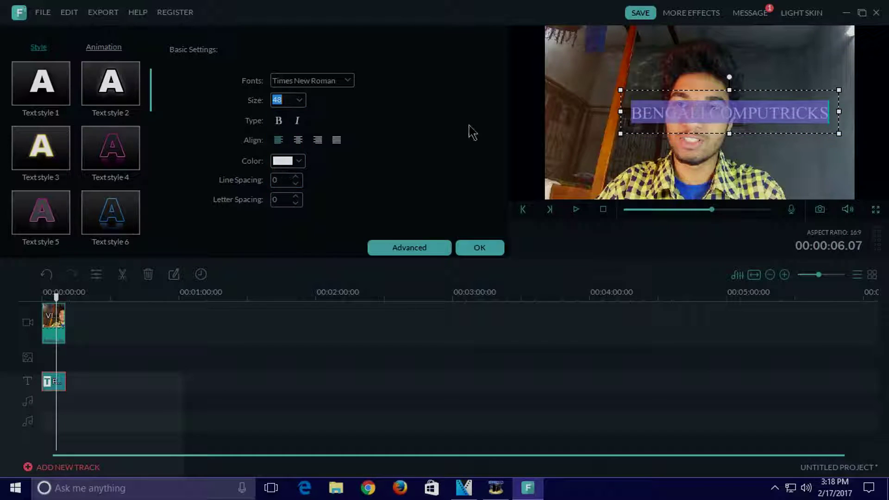
pyautogui.click(299, 101)
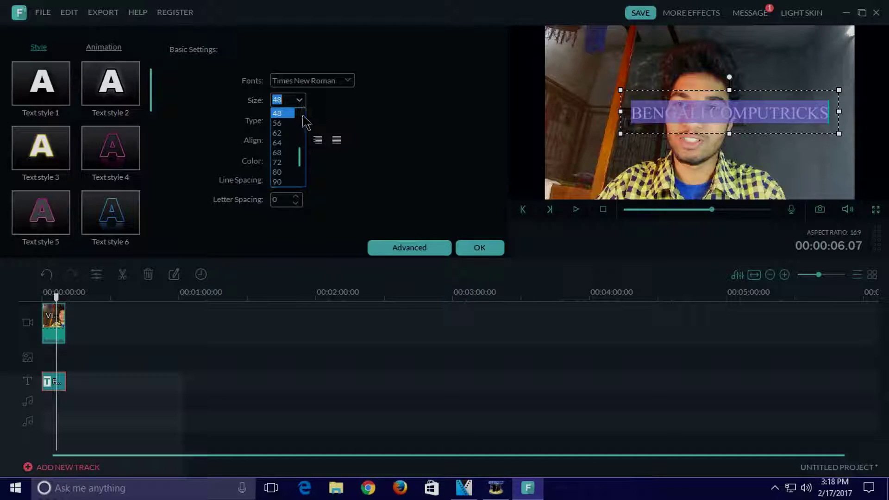
pyautogui.click(281, 133)
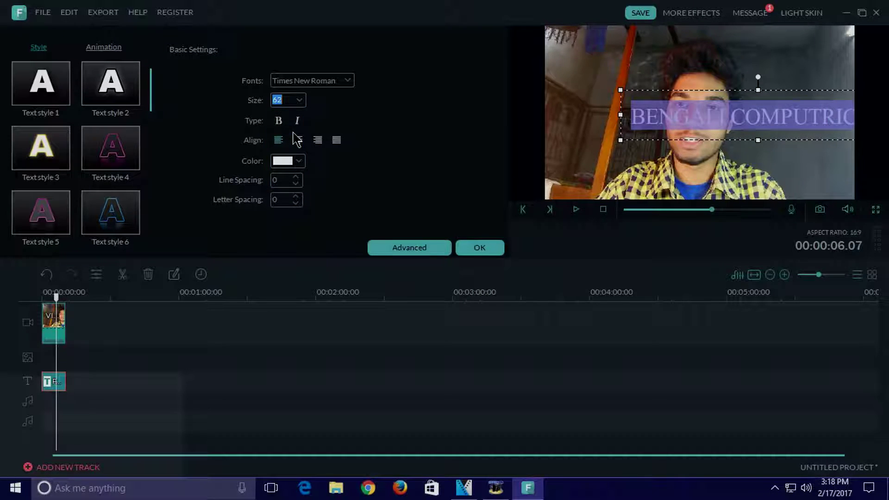
# Move the title box left, up near the top of the webcam frame
pyautogui.click(709, 91)
pyautogui.moveTo(680, 87)
pyautogui.mouseDown()
pyautogui.moveTo(632, 88)
pyautogui.moveTo(629, 110)
pyautogui.moveTo(628, 68)
pyautogui.mouseUp()
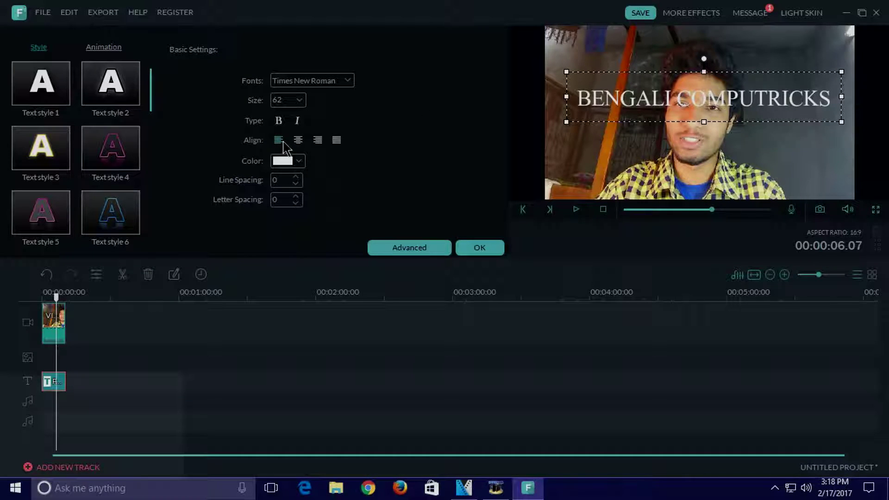
pyautogui.click(300, 163)
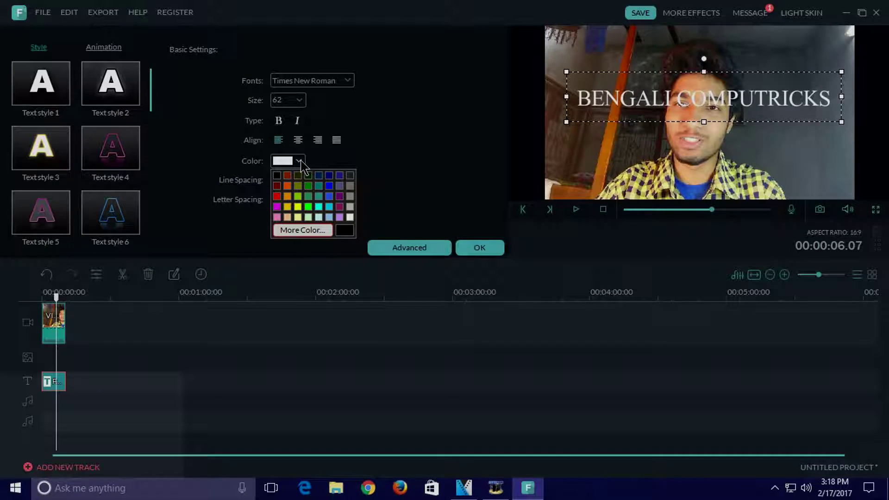
# Make the BENGALI COMPUTRICKS title cyan and finish editing it in the preview
pyautogui.click(324, 208)
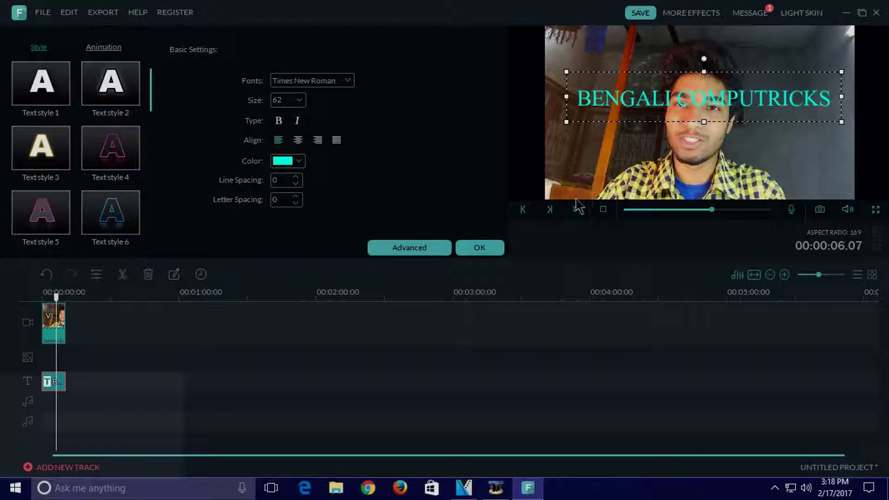
pyautogui.click(111, 49)
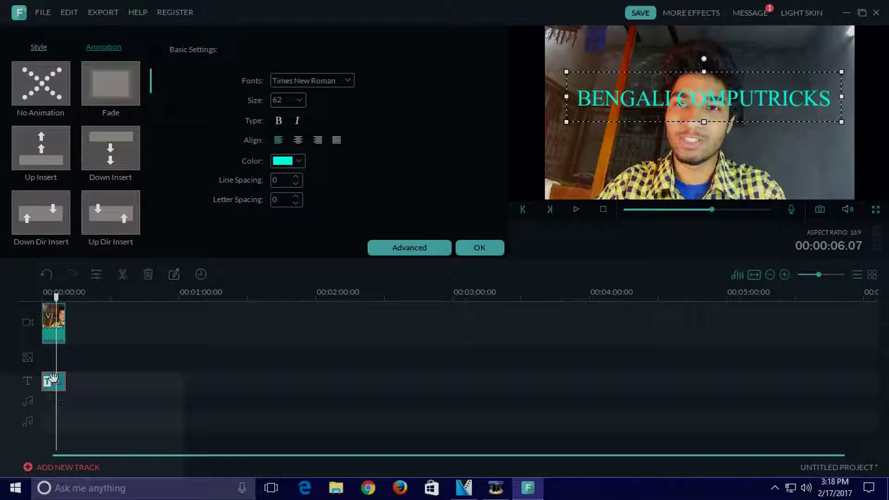
pyautogui.click(55, 298)
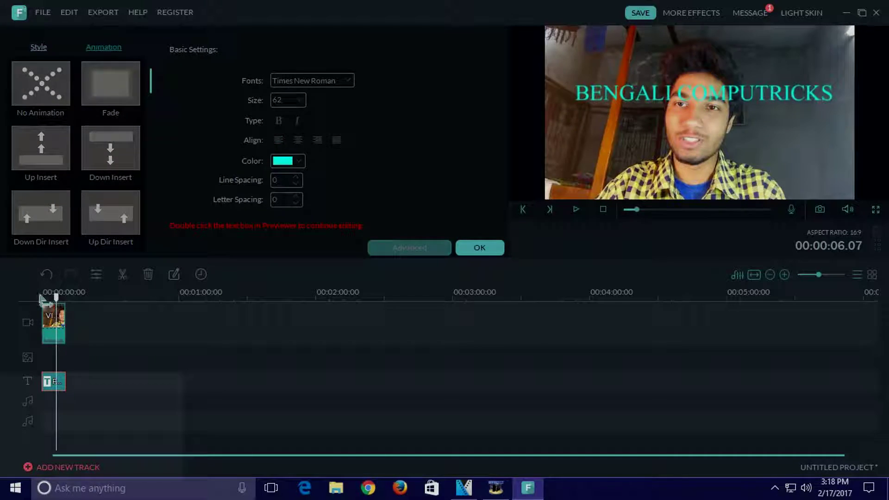
pyautogui.click(43, 298)
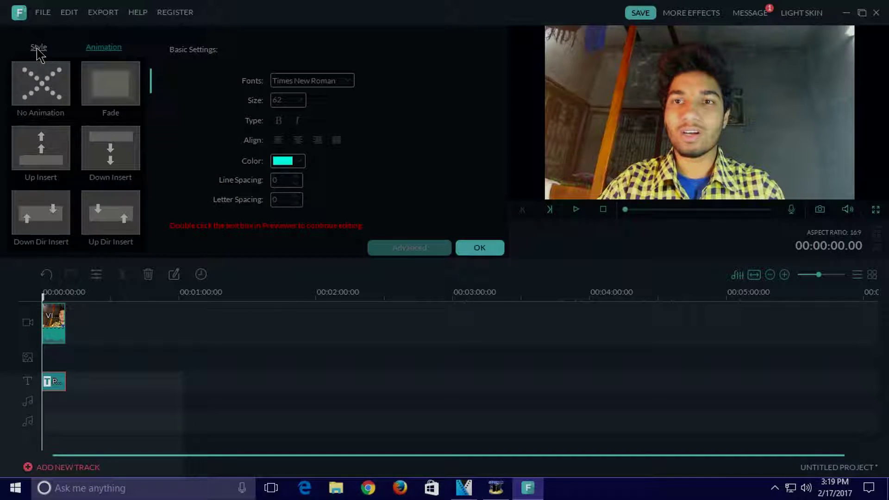
pyautogui.click(480, 249)
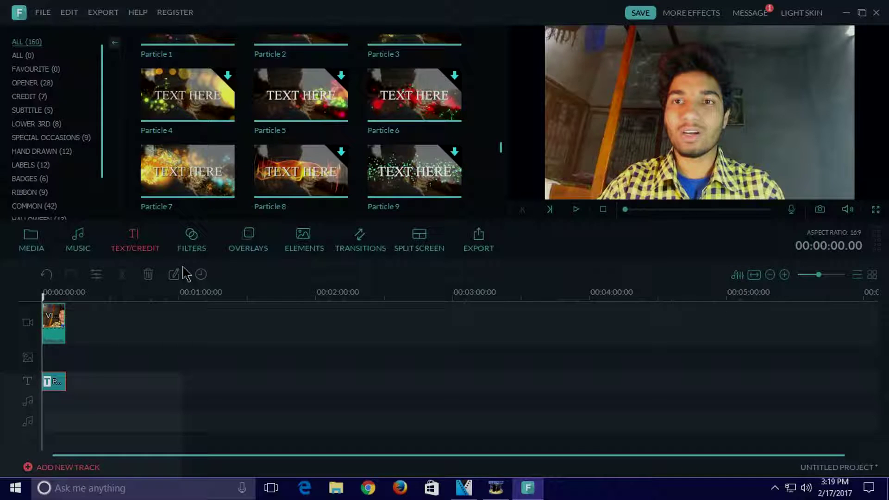
pyautogui.click(576, 210)
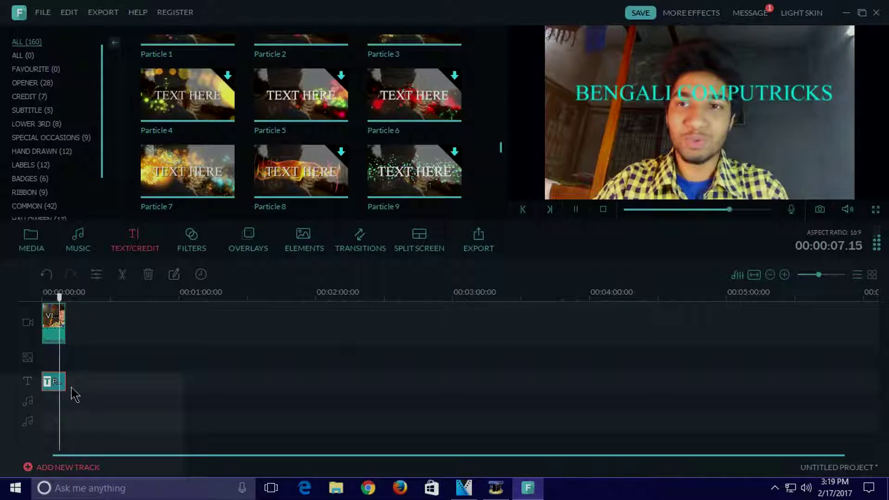
pyautogui.moveTo(64, 377); pyautogui.dragTo(51, 378)
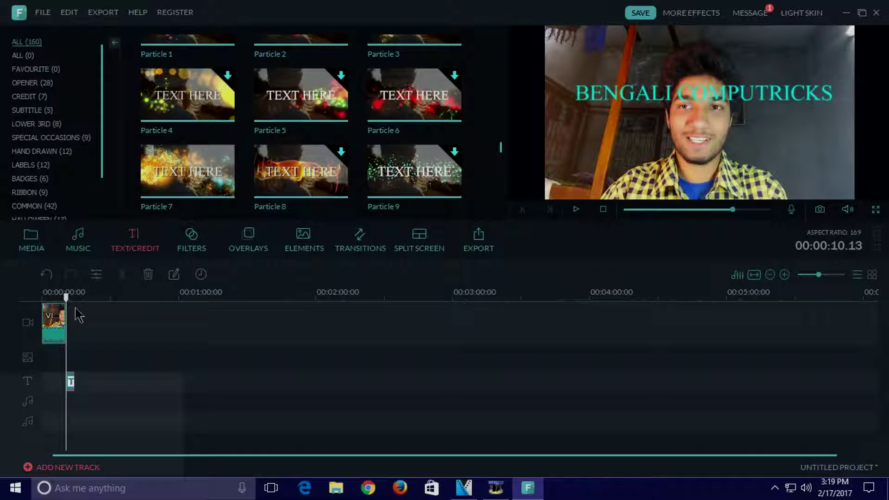
pyautogui.click(50, 299)
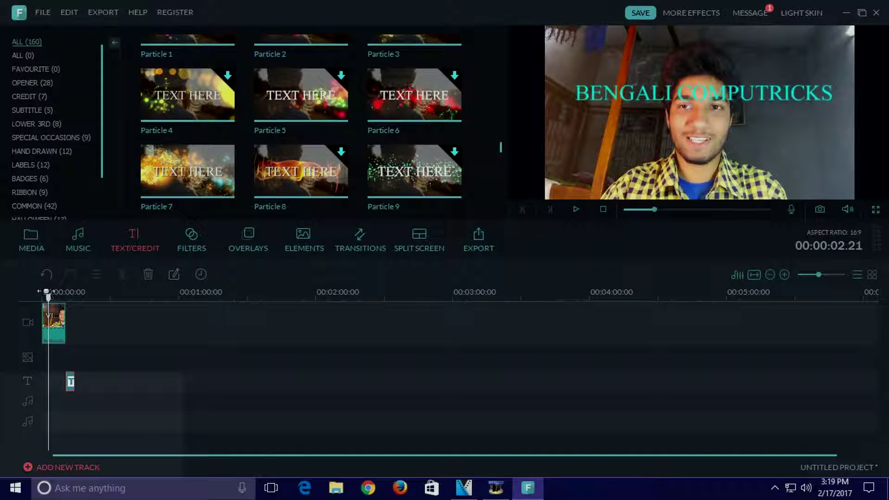
pyautogui.moveTo(48, 299); pyautogui.dragTo(40, 297)
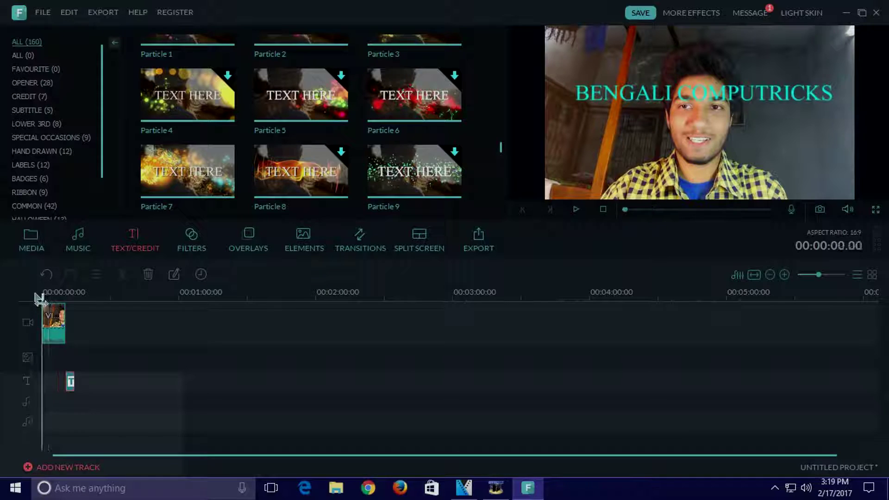
pyautogui.click(577, 210)
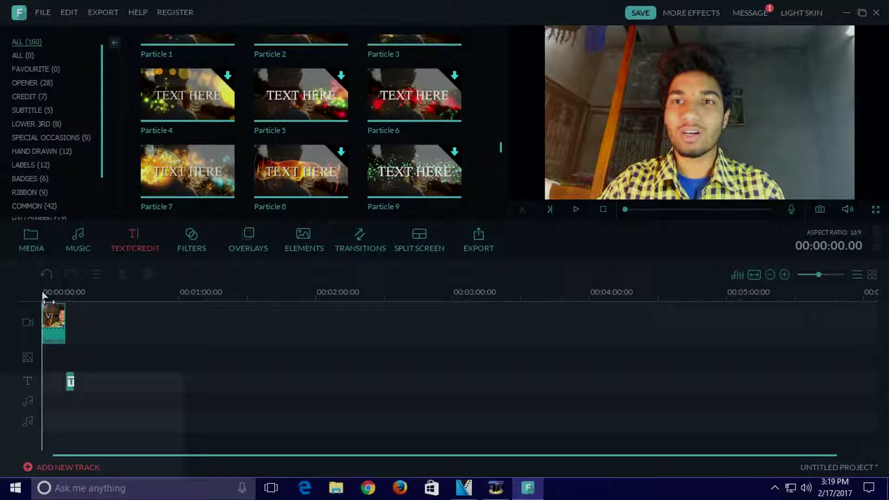
# Import the texture wallpaper JPG from the channel folder into My Album
pyautogui.click(32, 243)
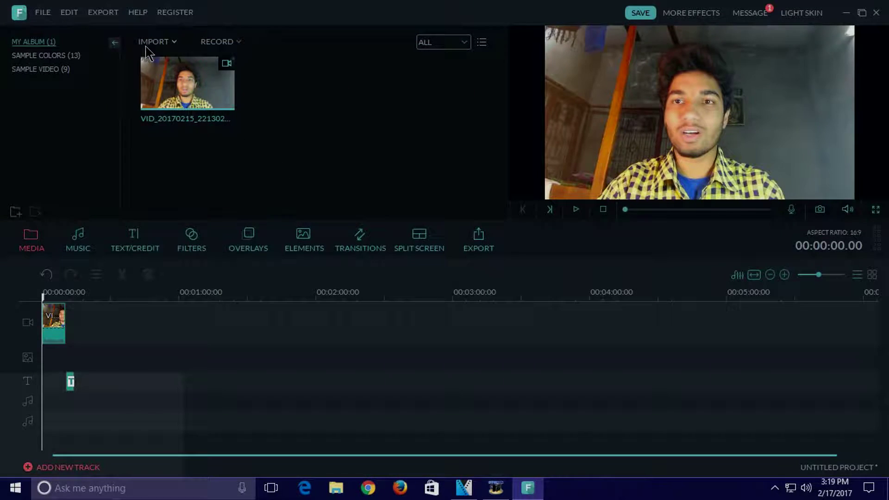
pyautogui.click(154, 41)
pyautogui.click(193, 52)
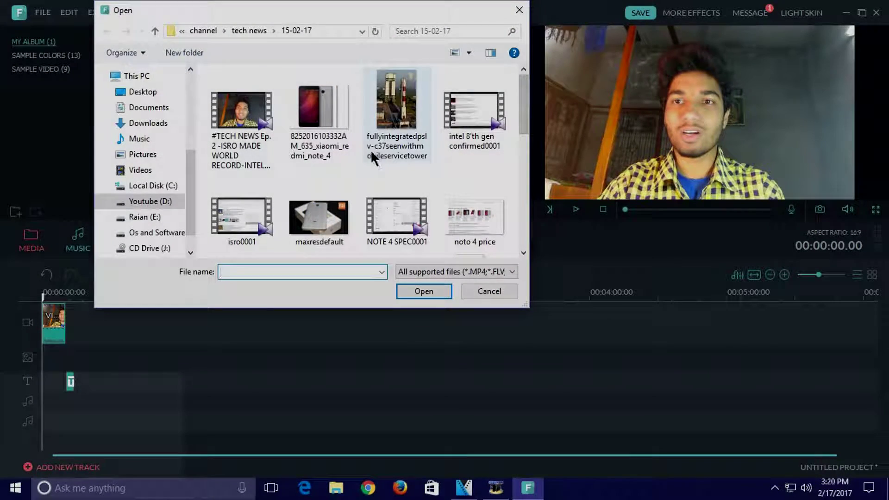
pyautogui.click(204, 30)
pyautogui.scroll(-5, 410, 152)
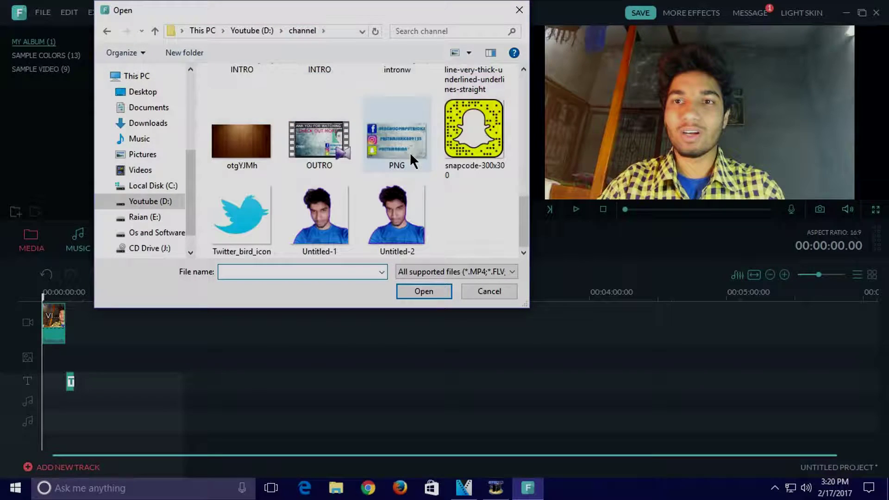
pyautogui.click(398, 219)
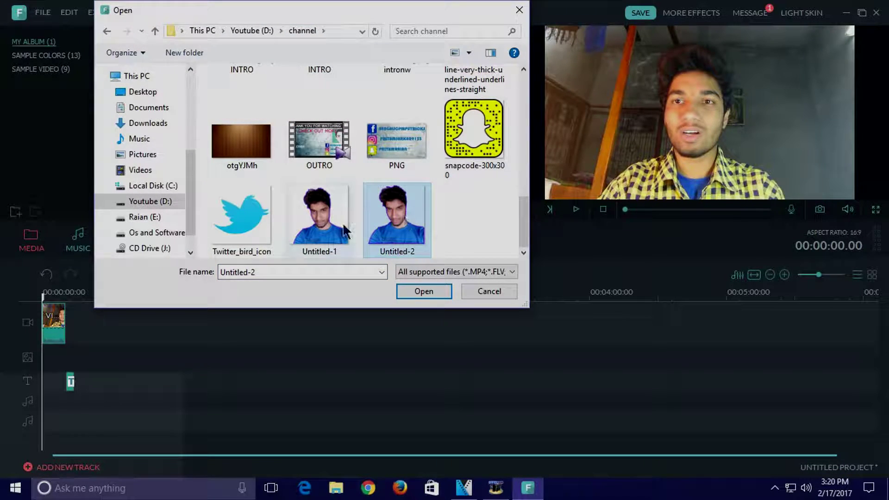
pyautogui.scroll(3, 313, 173)
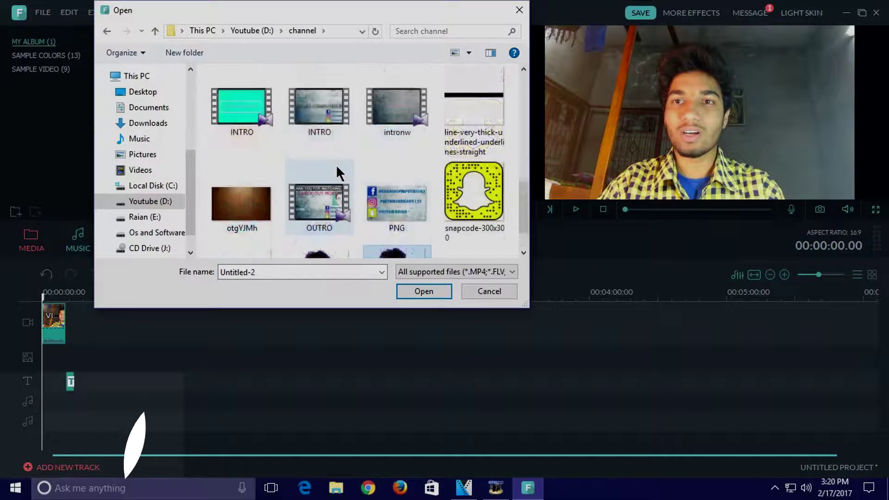
pyautogui.scroll(-3, 288, 171)
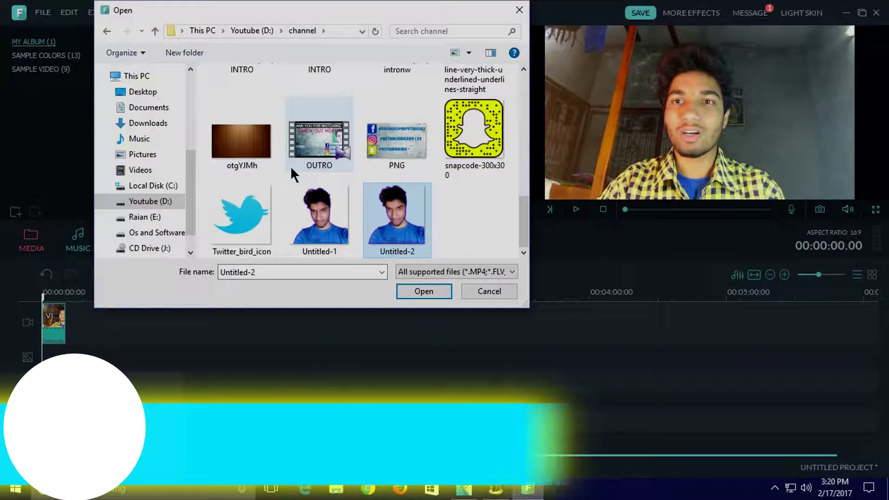
pyautogui.scroll(2, 265, 167)
pyautogui.scroll(2, 266, 166)
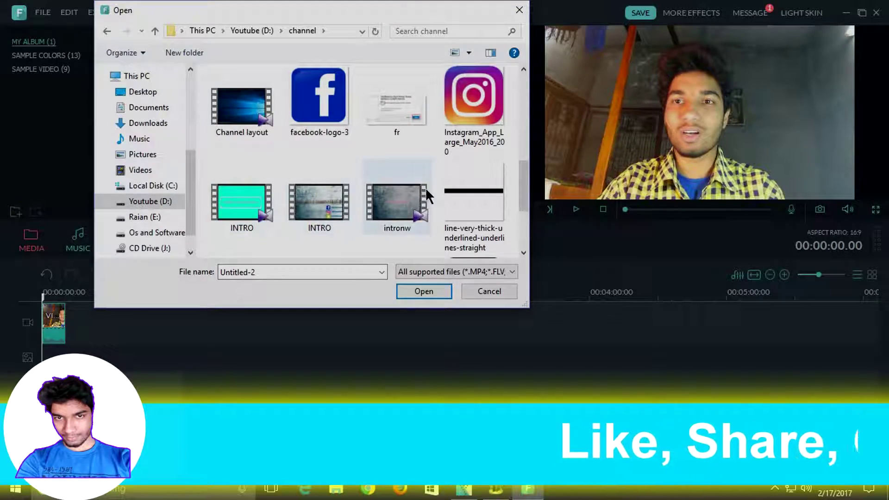
pyautogui.scroll(2, 417, 188)
pyautogui.click(397, 112)
pyautogui.click(423, 291)
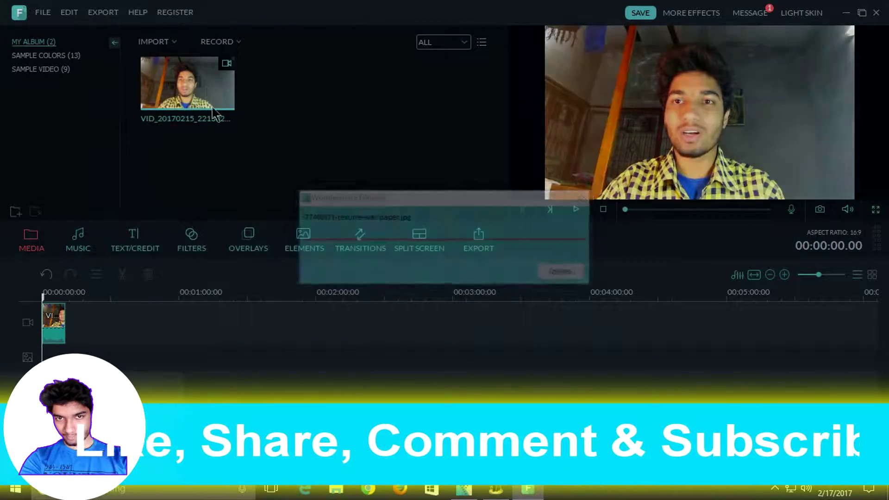
pyautogui.moveTo(301, 83)
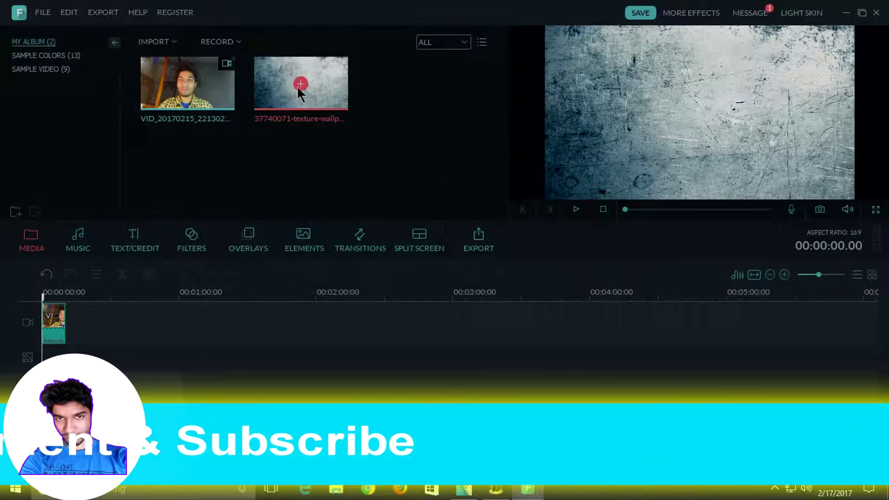
# Place the texture image right after the webcam clip and preview the timeline
pyautogui.moveTo(299, 87); pyautogui.dragTo(90, 323)
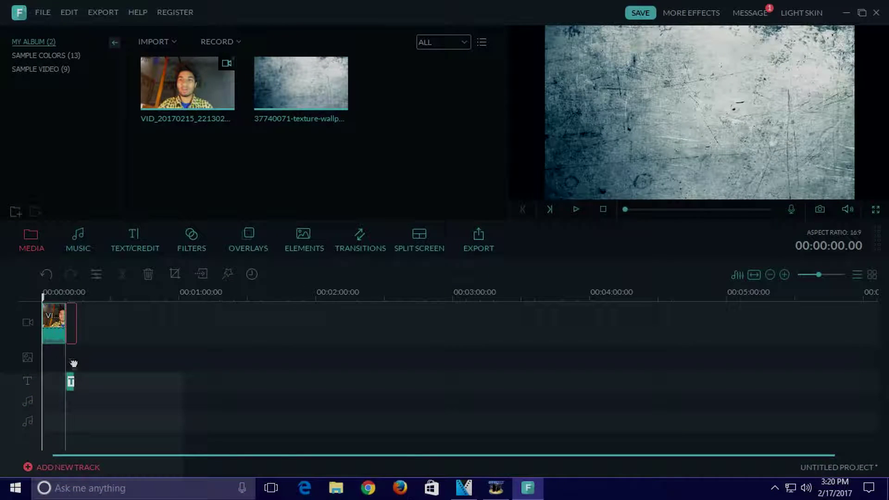
pyautogui.moveTo(73, 363); pyautogui.dragTo(73, 326)
pyautogui.press('space')
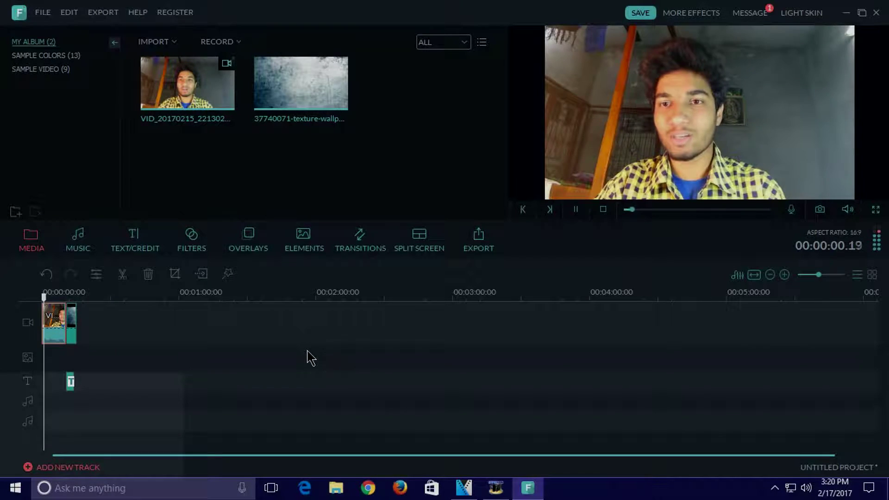
pyautogui.press('space')
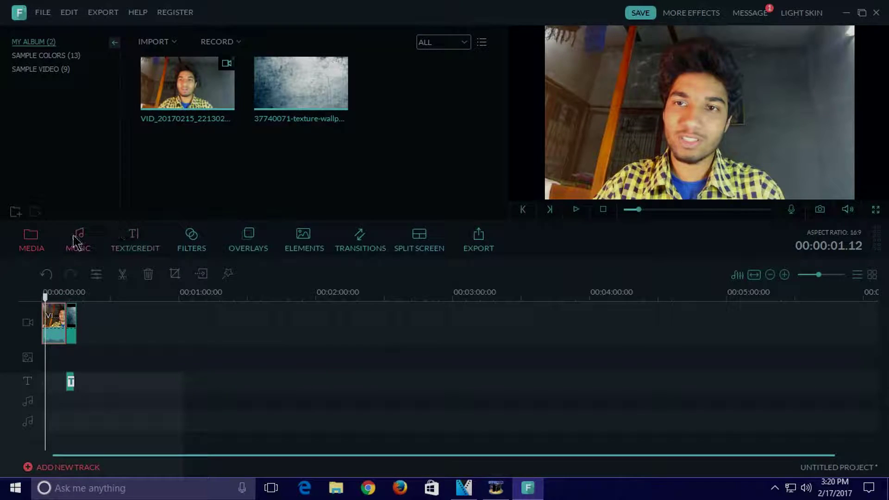
pyautogui.click(76, 238)
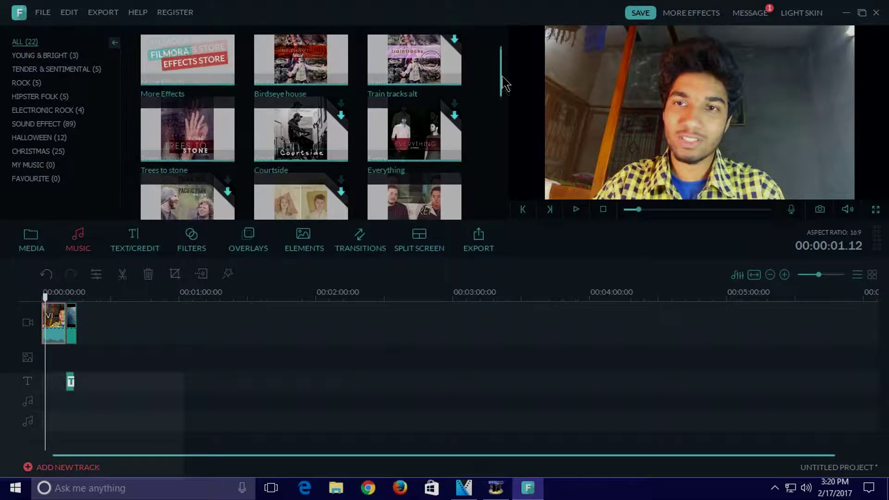
pyautogui.moveTo(505, 83); pyautogui.dragTo(505, 87)
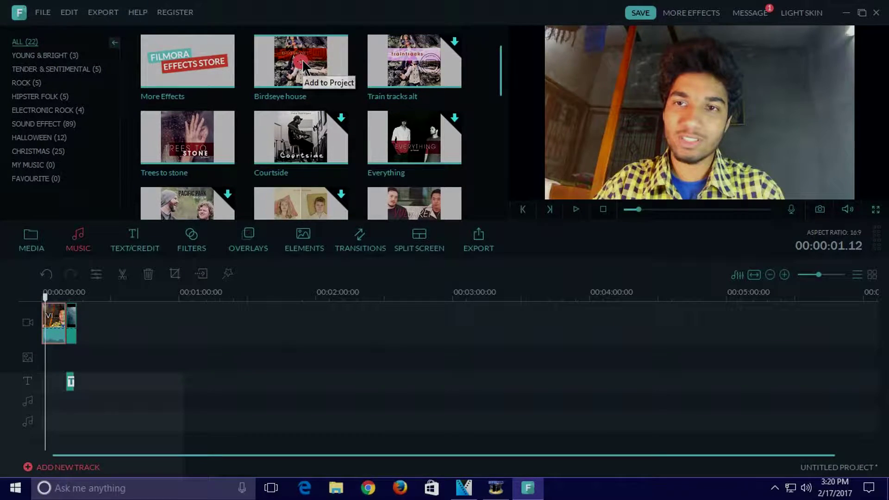
# Add Birdseye house to the audio track, confirm its audio settings, and play the project
pyautogui.click(306, 68)
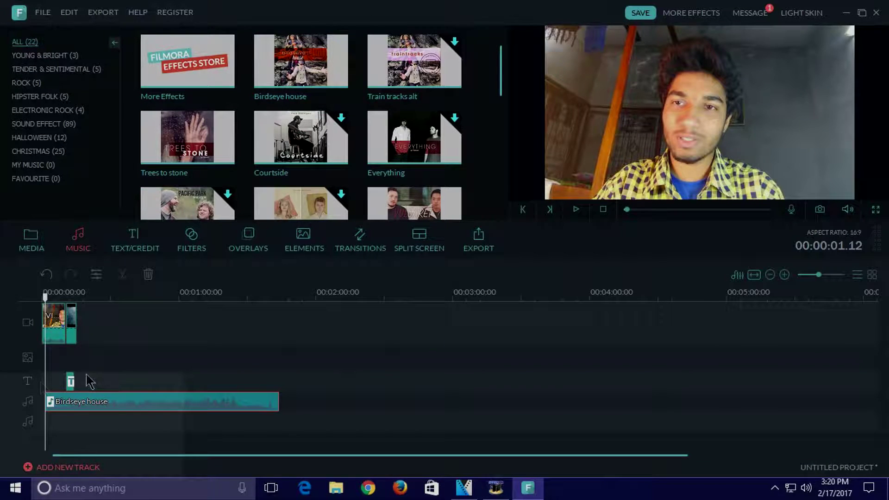
pyautogui.rightClick(97, 401)
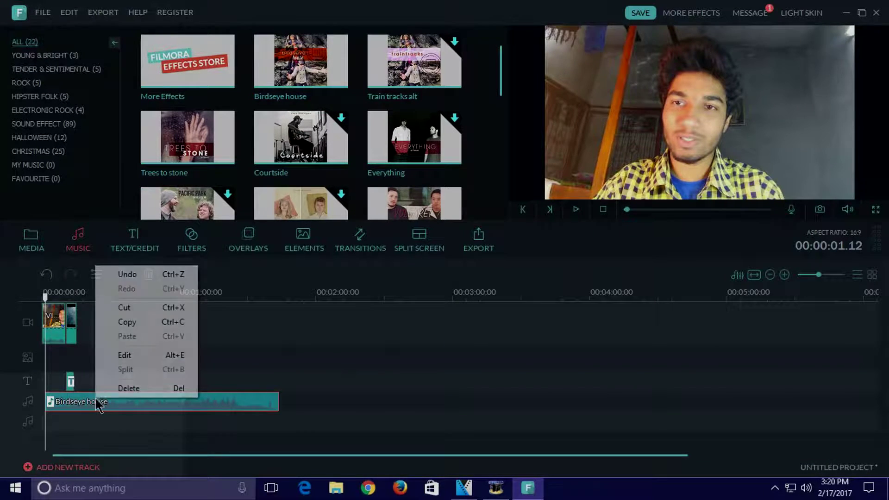
pyautogui.doubleClick(90, 402)
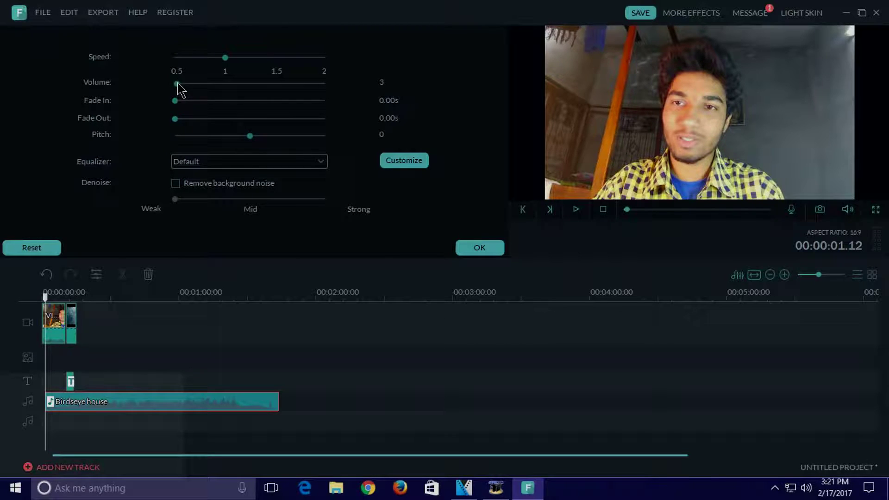
pyautogui.click(479, 247)
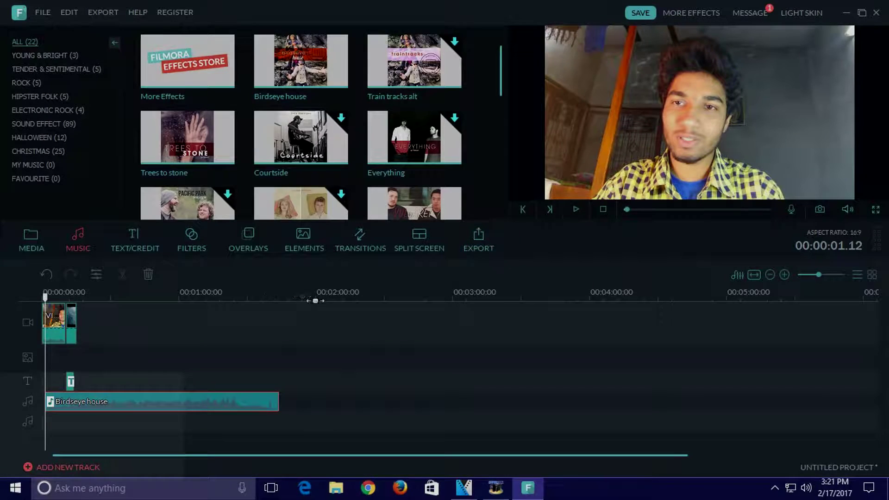
pyautogui.press('space')
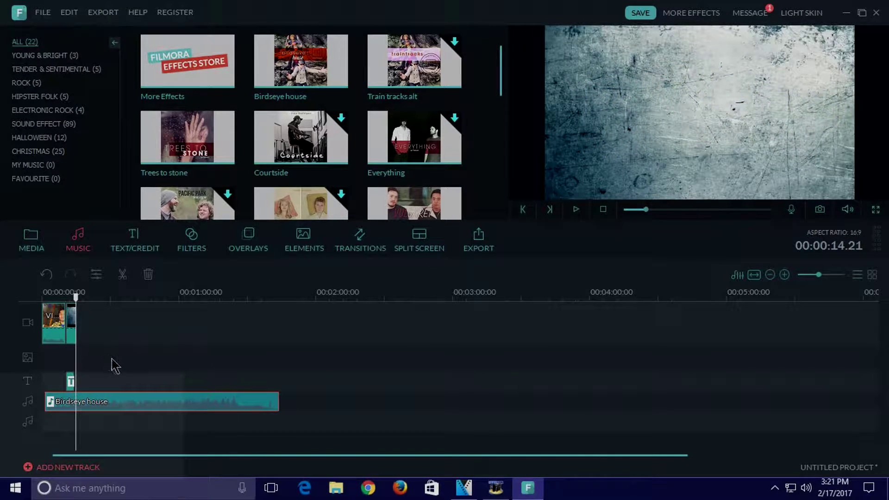
pyautogui.click(472, 238)
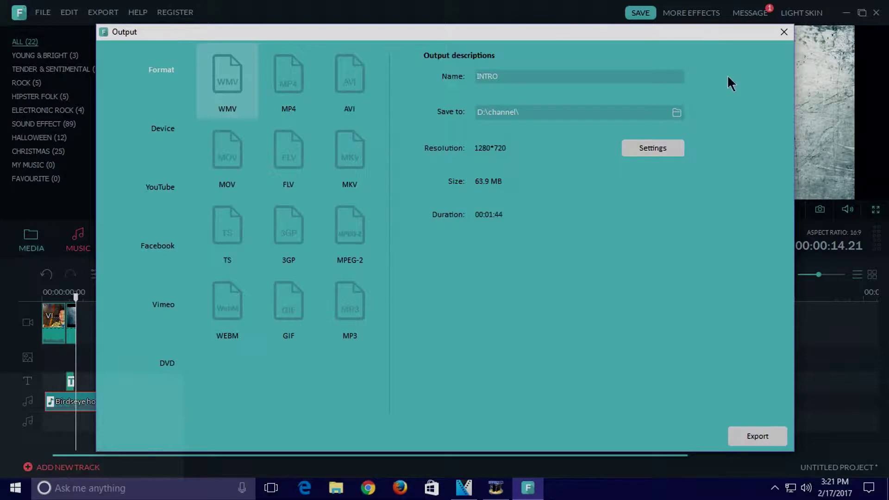
pyautogui.click(784, 33)
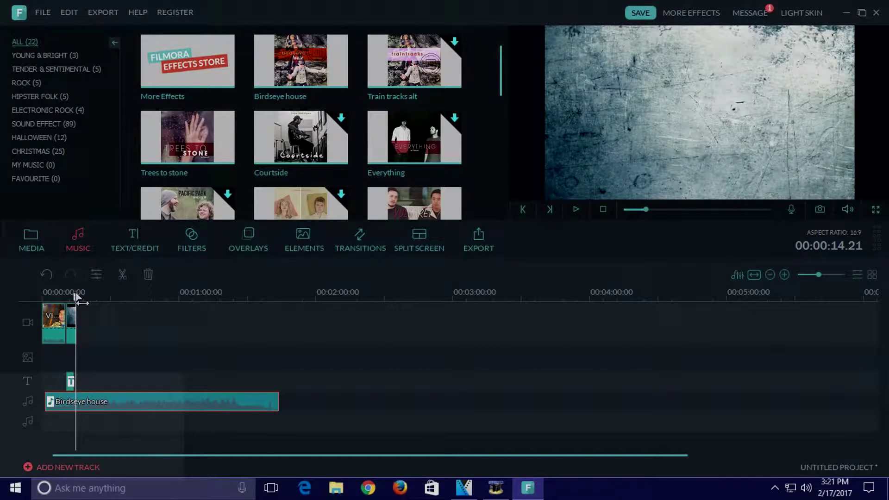
pyautogui.press('space')
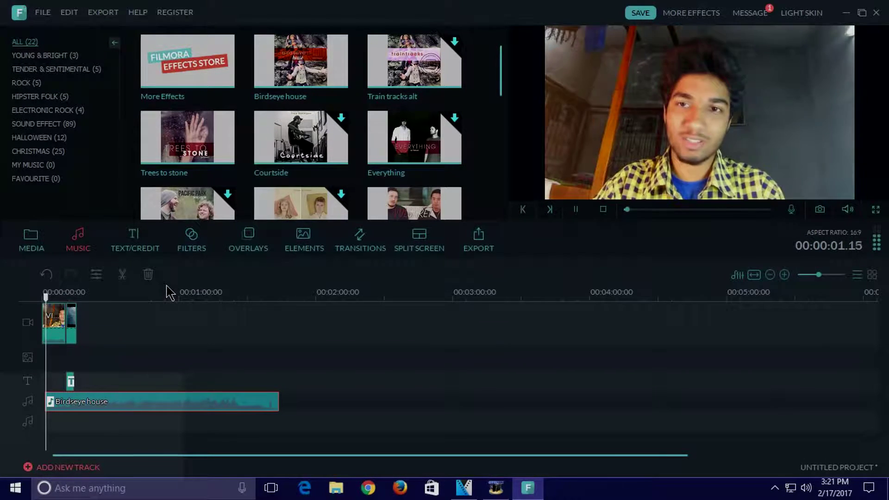